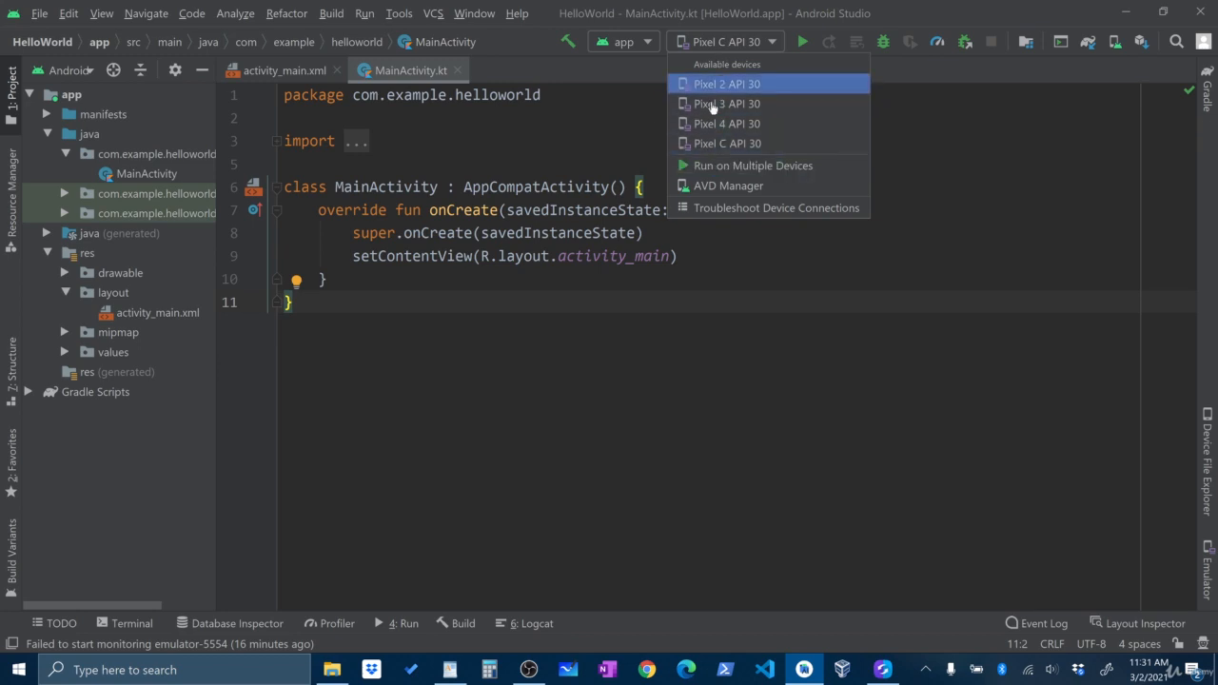
- Close the device list, switch to SideSync and mirror the connected tablet's screen in a window beside the code
left_click(325, 279)
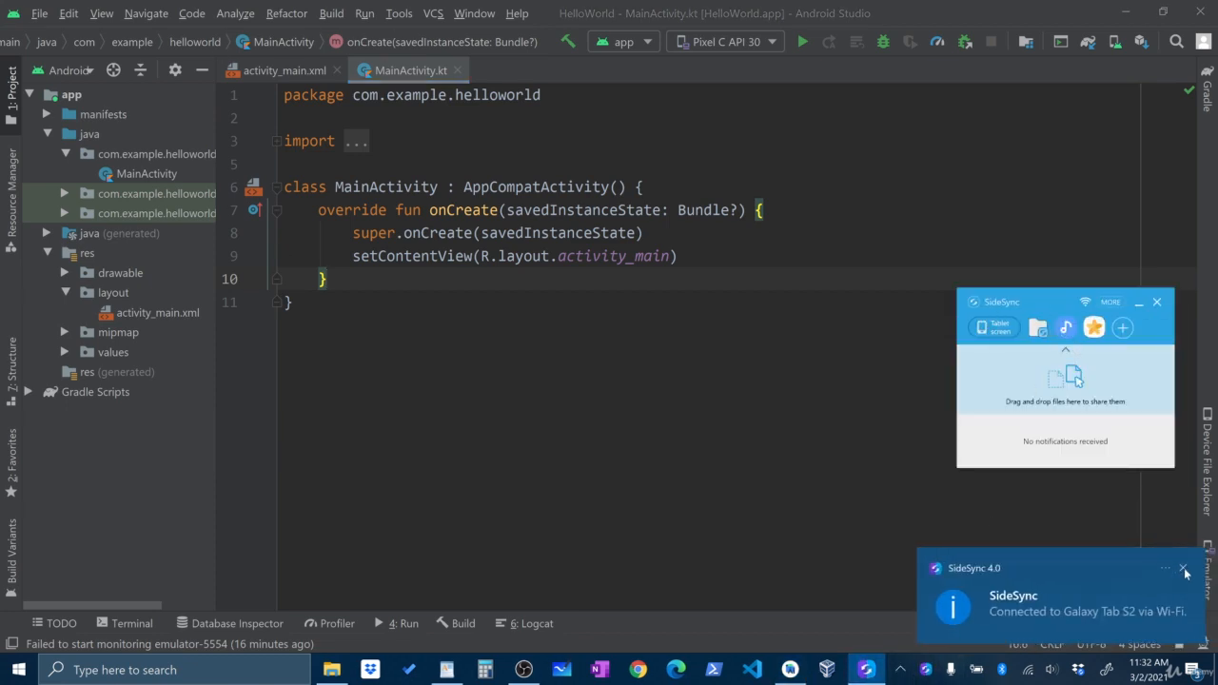
left_click(1184, 569)
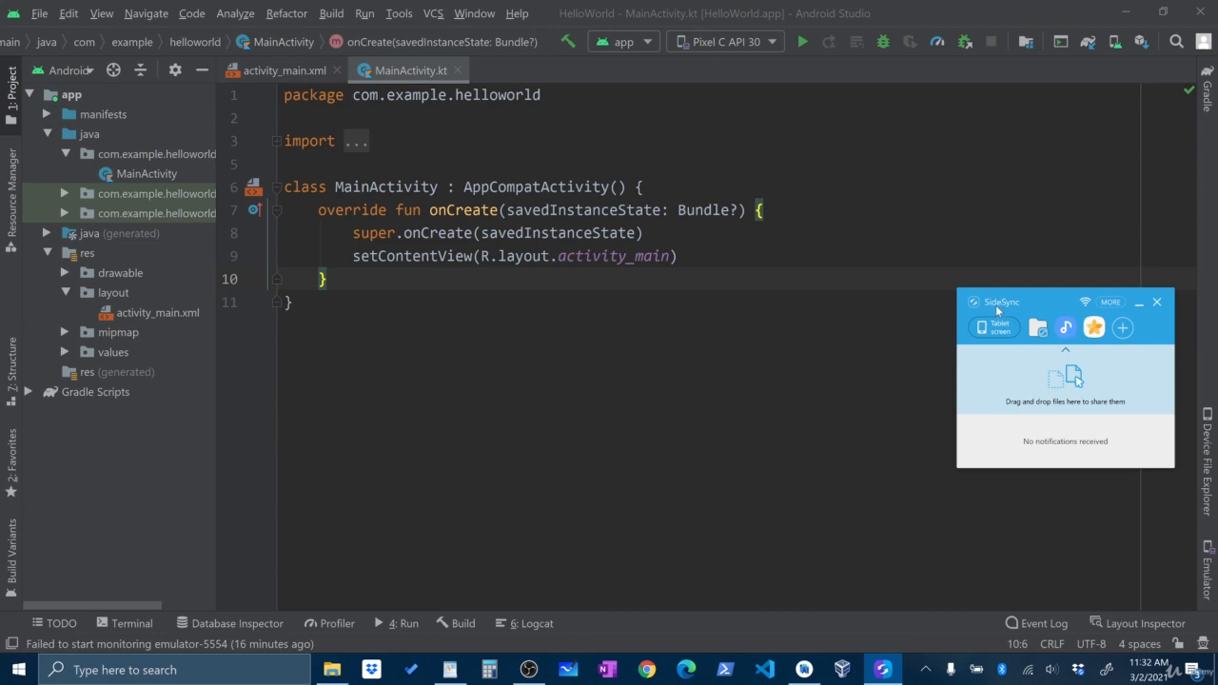
left_click_drag(996, 307, 996, 338)
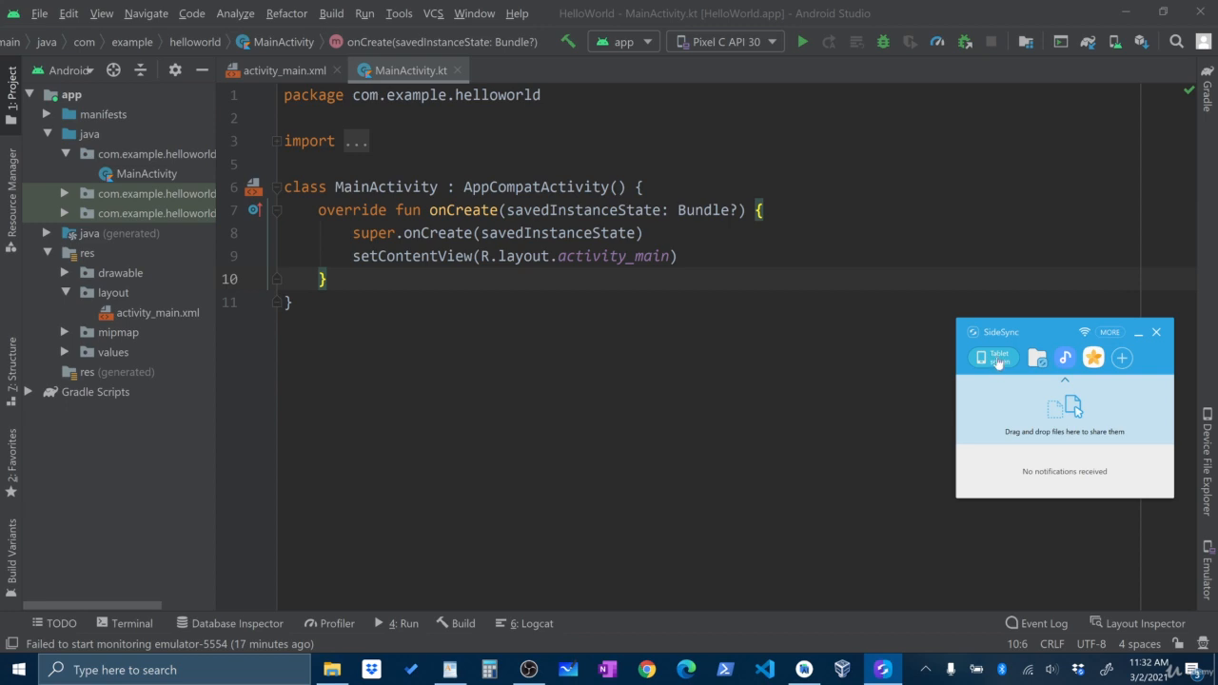
left_click(996, 359)
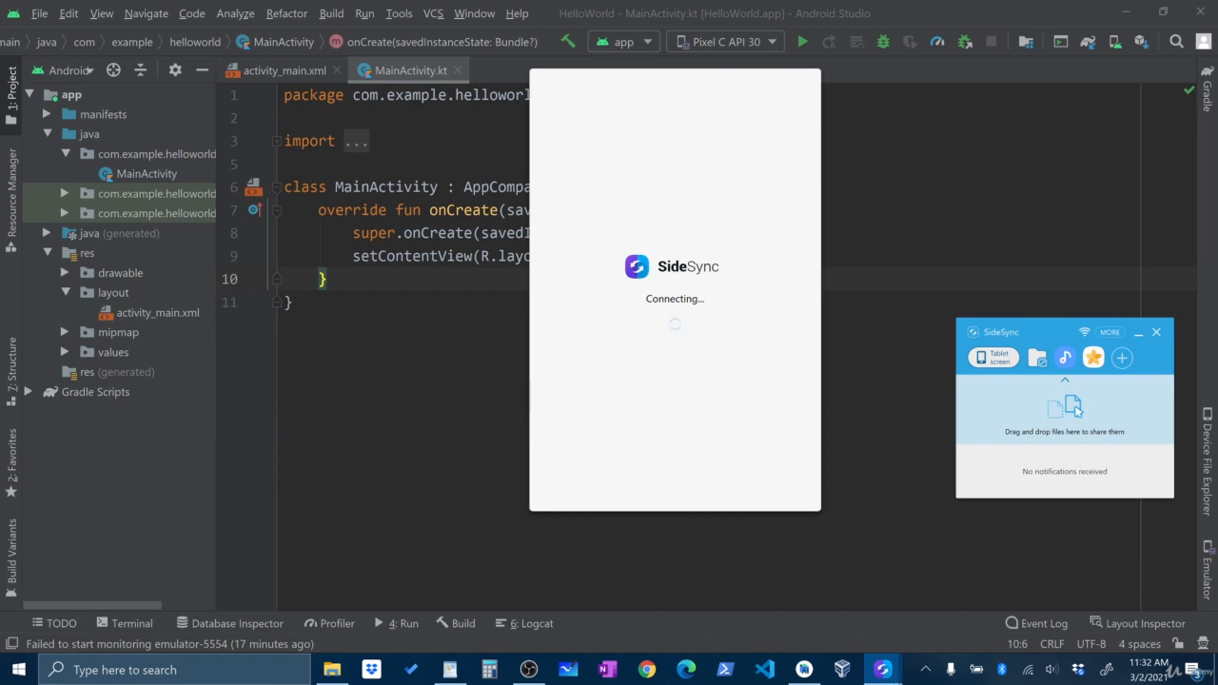
left_click_drag(646, 83, 973, 126)
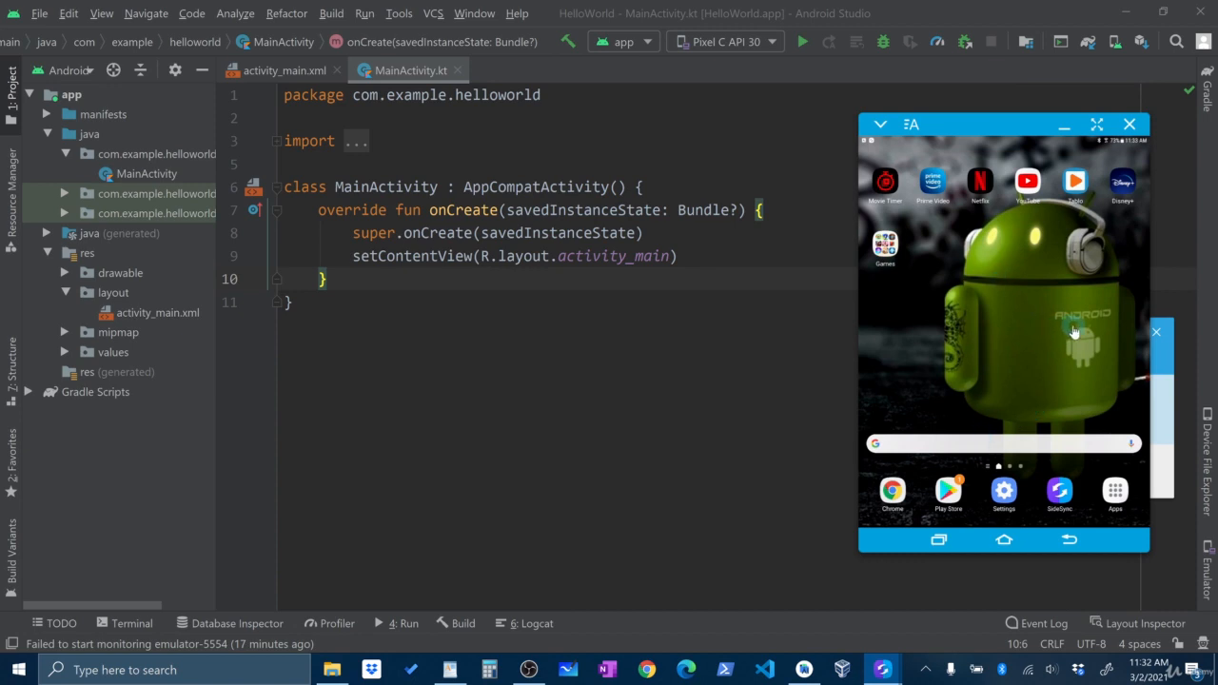
- Open the tablet's Settings in the mirrored screen and show the About tablet page
left_click_drag(1076, 331, 1130, 327)
left_click(1006, 498)
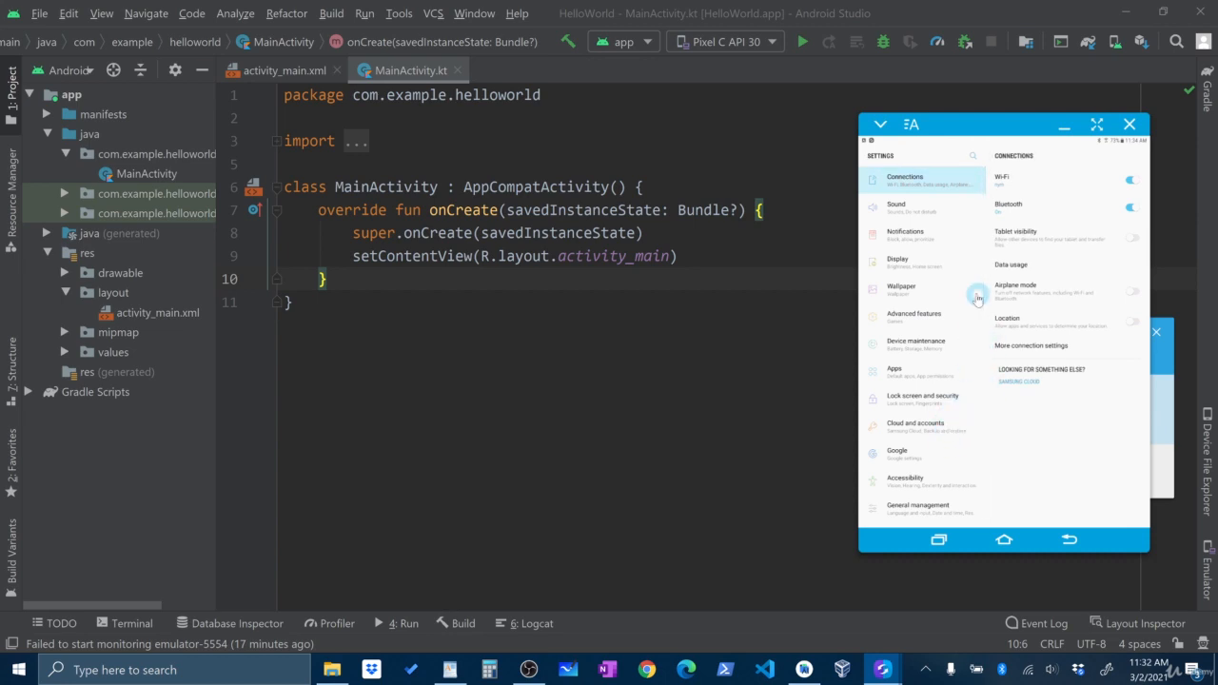
scroll(914, 428, "down", 2)
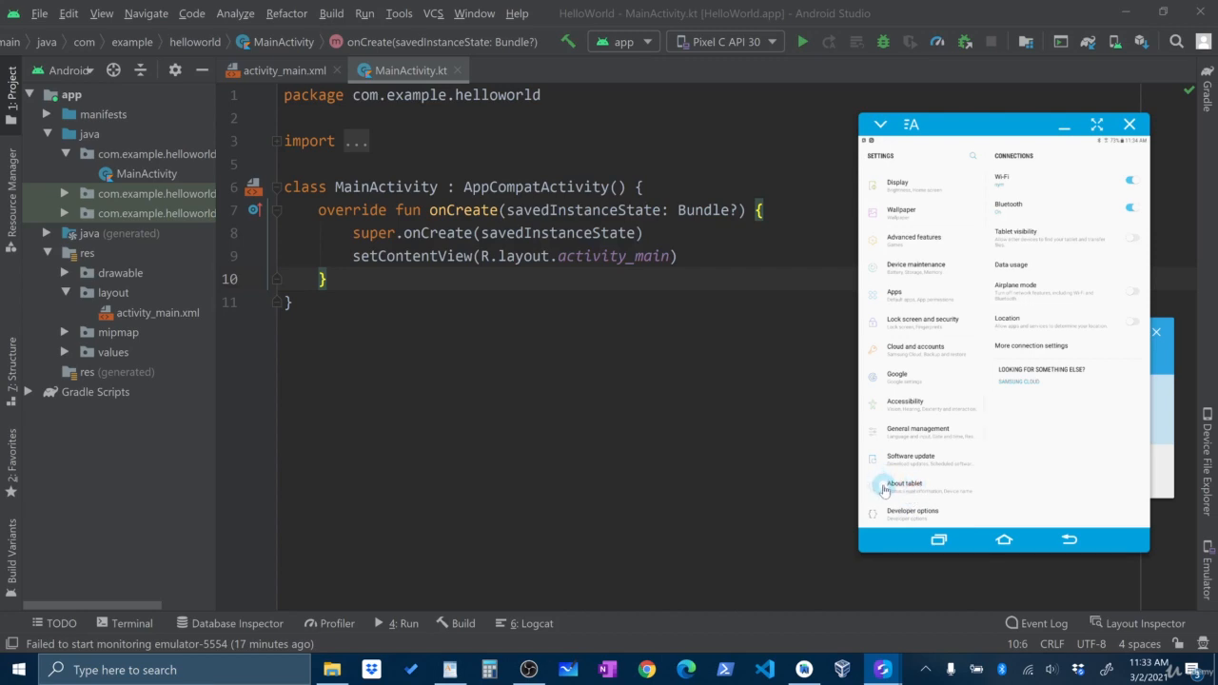
scroll(921, 333, "up", 2)
scroll(911, 448, "down", 2)
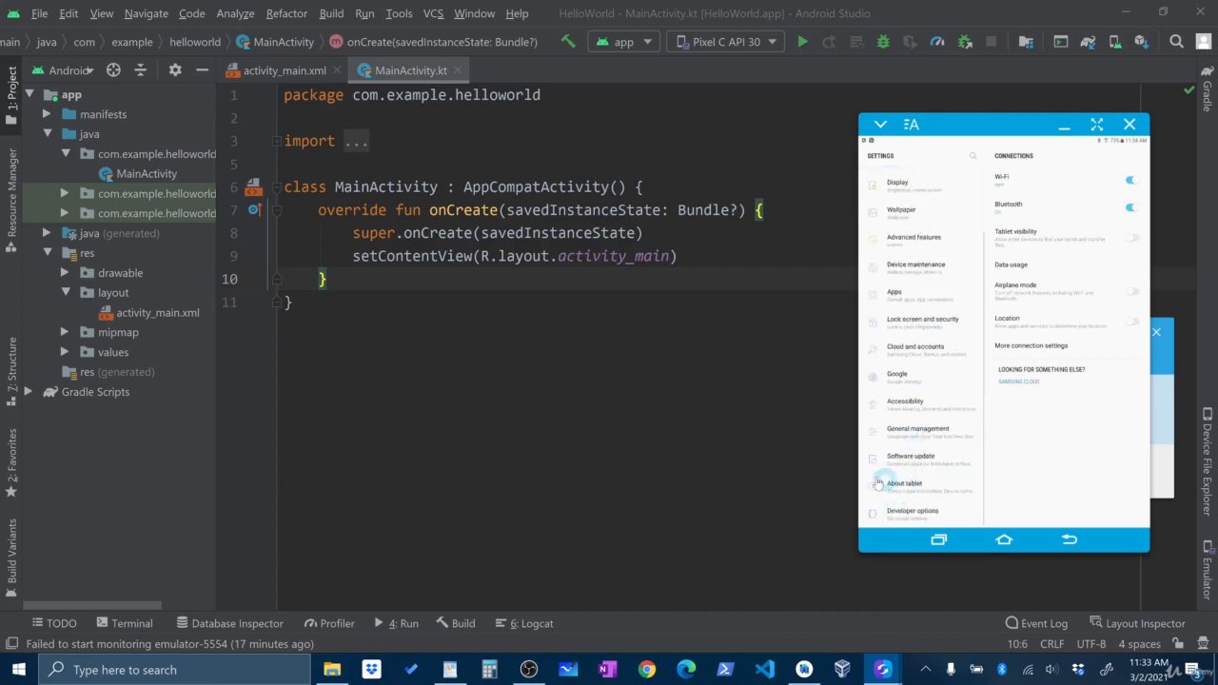
left_click(902, 487)
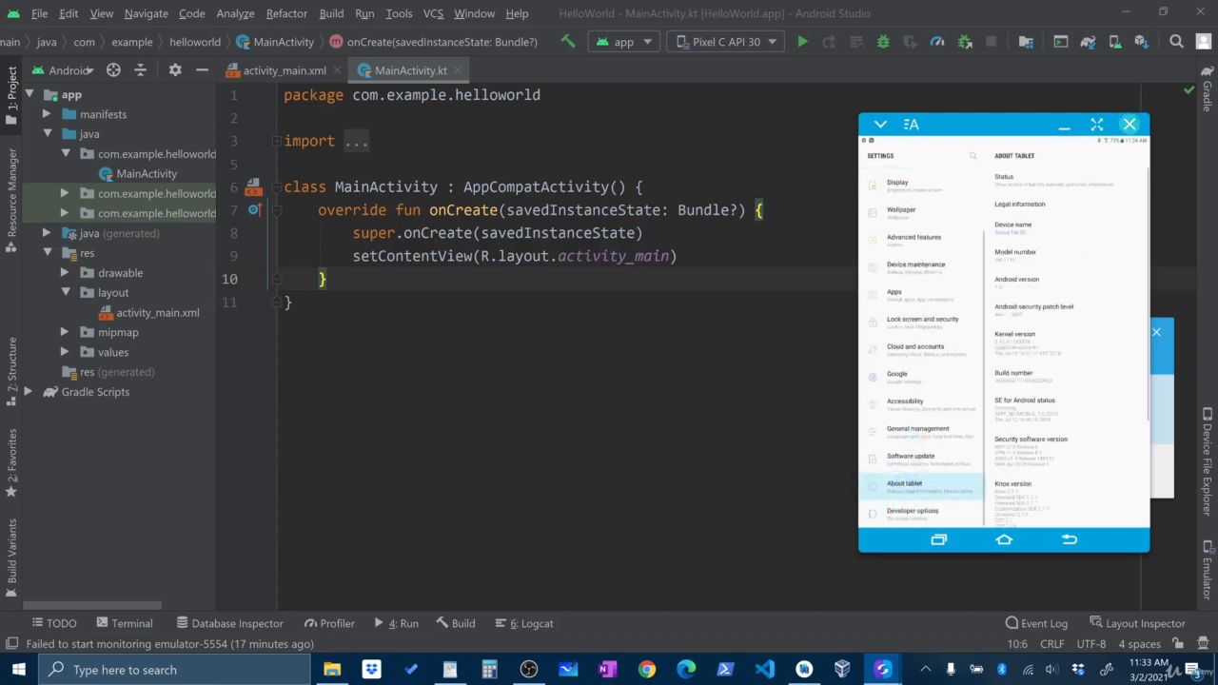
left_click_drag(1019, 130, 990, 129)
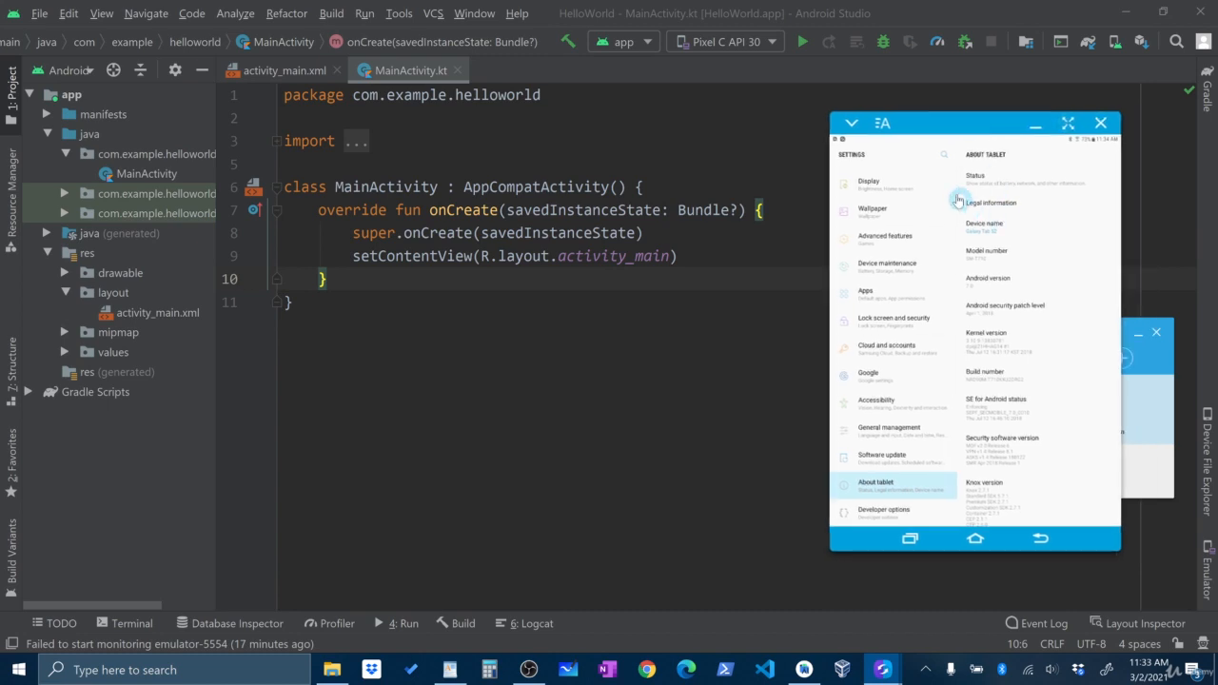
- Turn on the tablet's developer mode by tapping the build number seven times
left_click(998, 378)
left_click(999, 378)
left_click(999, 378)
left_click(1000, 378)
left_click(1000, 378)
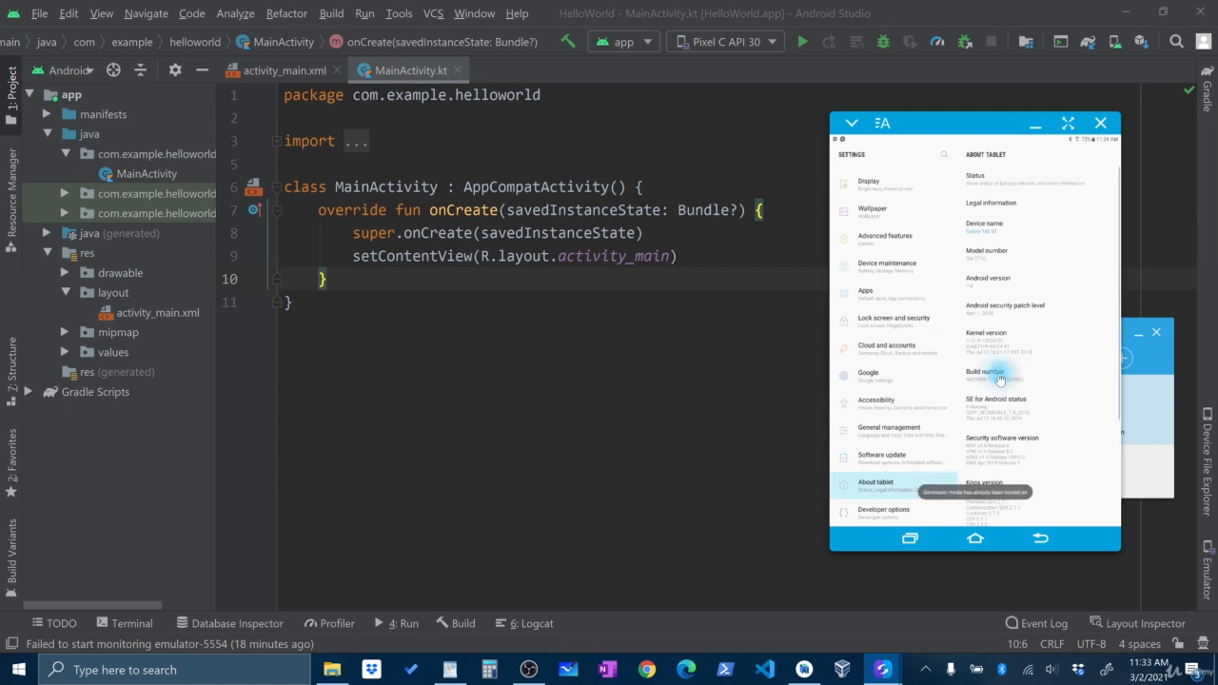
left_click(999, 378)
left_click(999, 378)
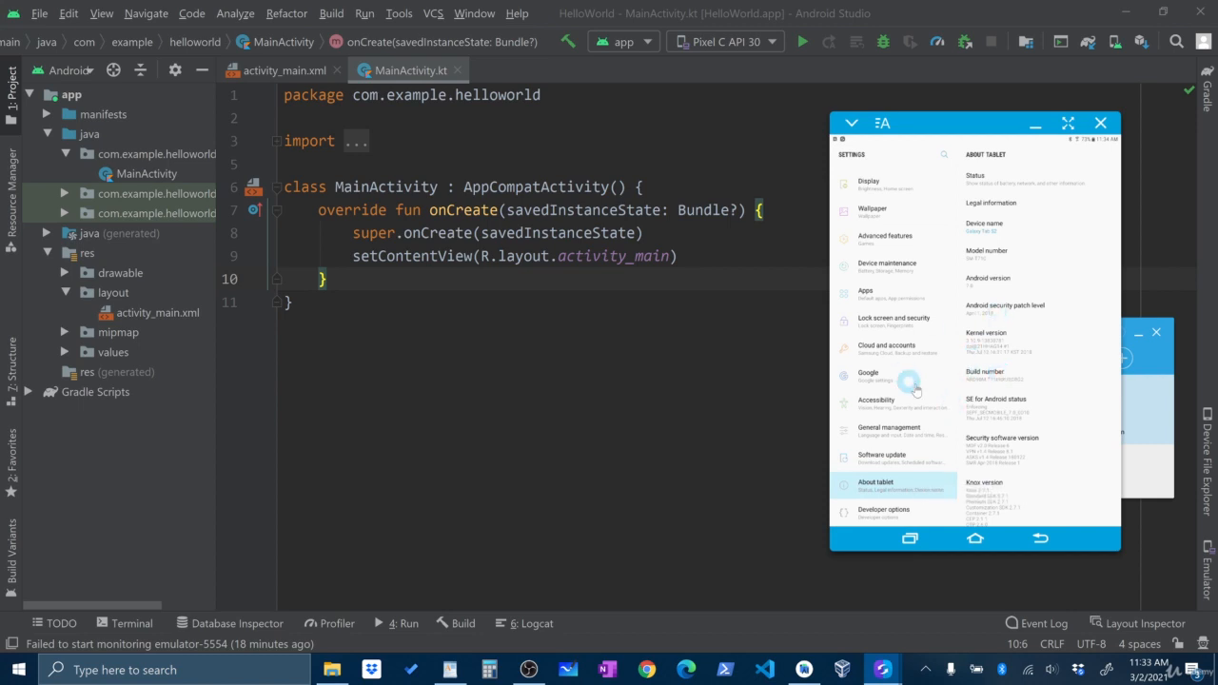
- Check the USB debugging setting in the tablet's Developer options and return to the home screen
scroll(927, 285, "up", 1)
scroll(895, 400, "down", 1)
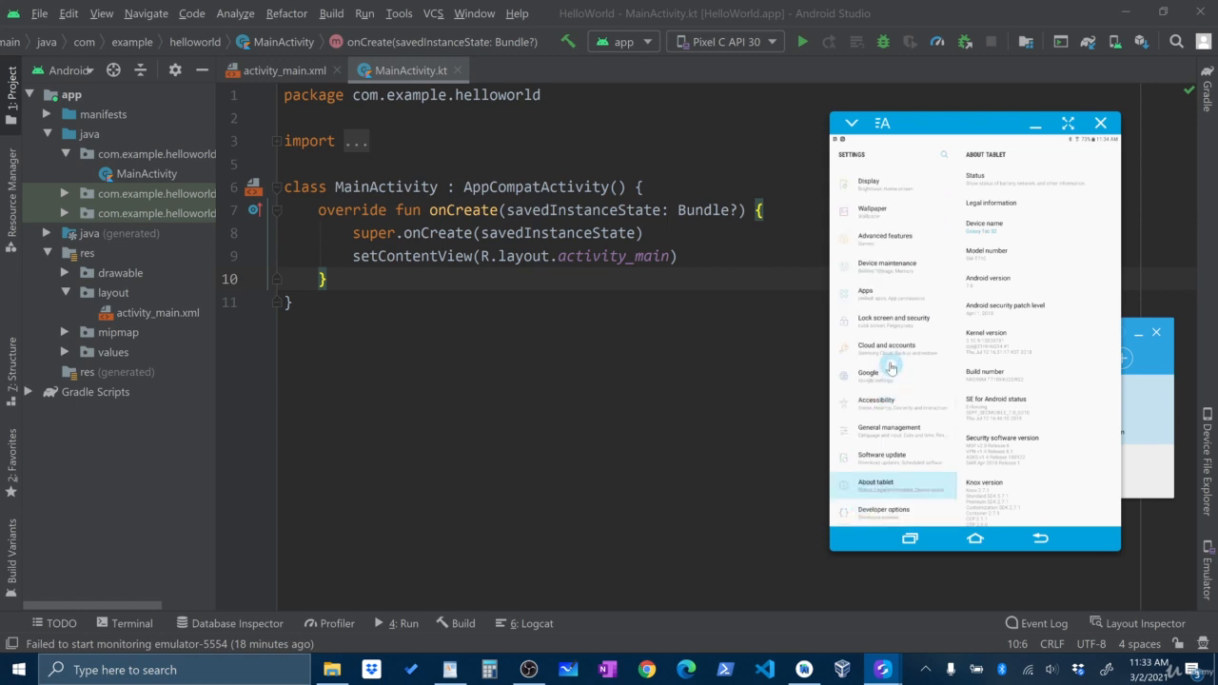
scroll(890, 267, "up", 1)
scroll(883, 205, "down", 1)
left_click(885, 512)
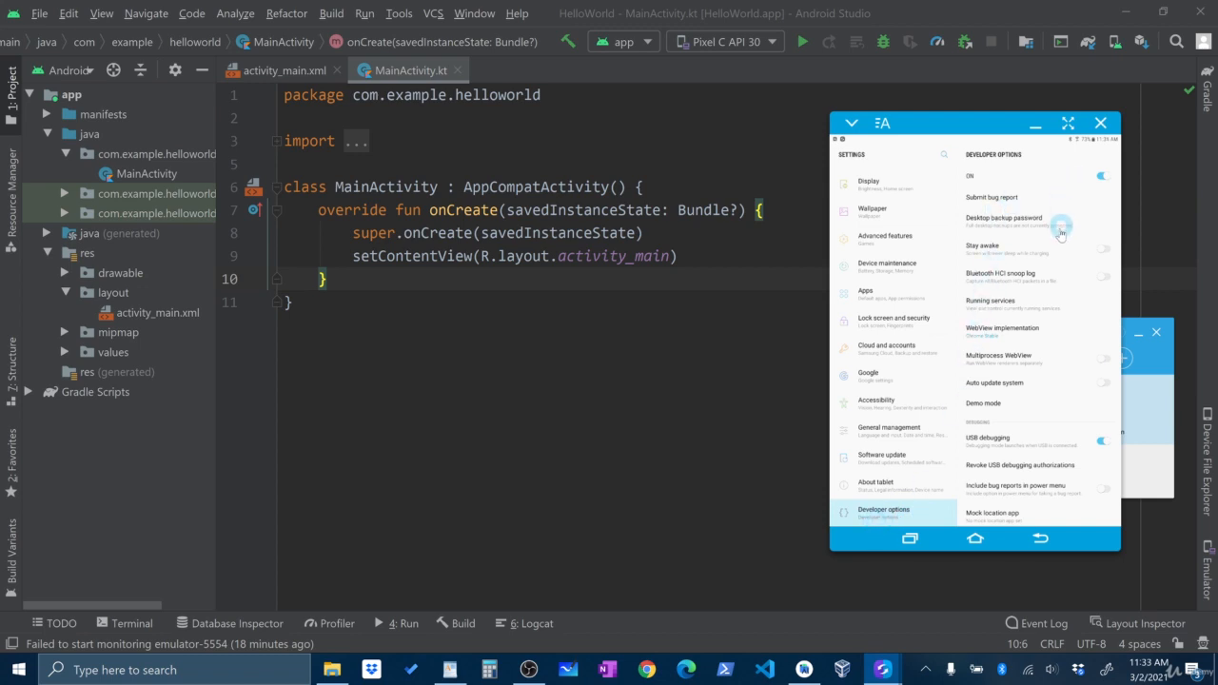
left_click_drag(1018, 438, 1018, 411)
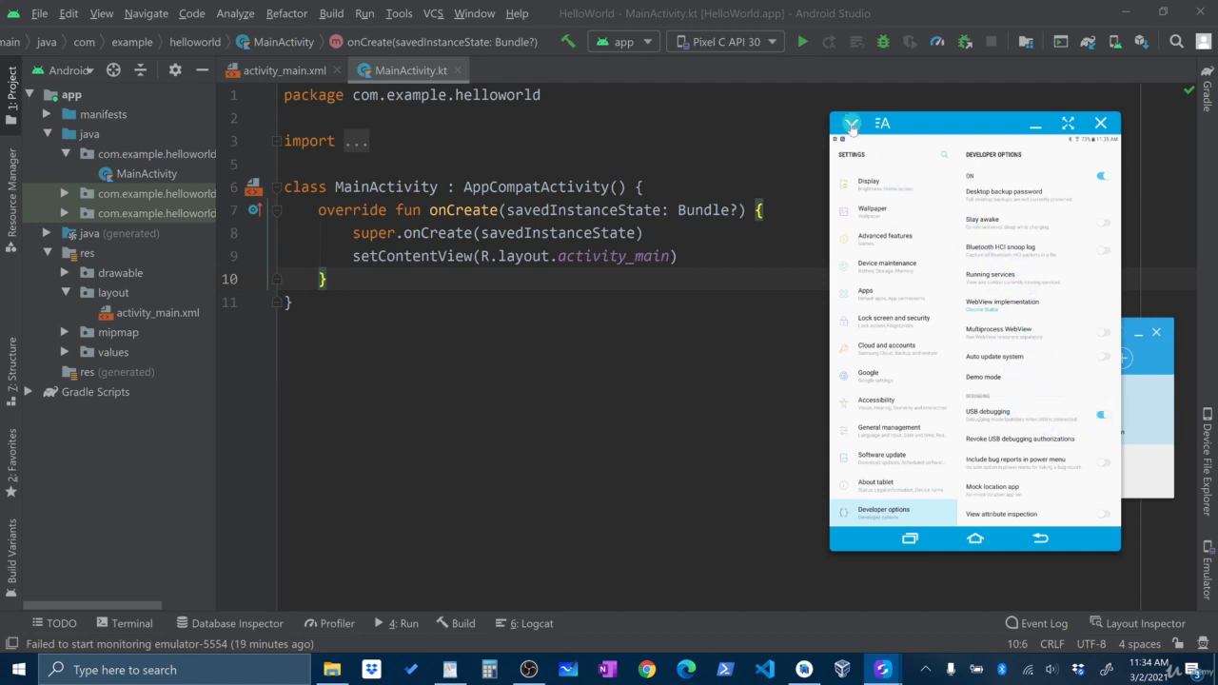
left_click(975, 539)
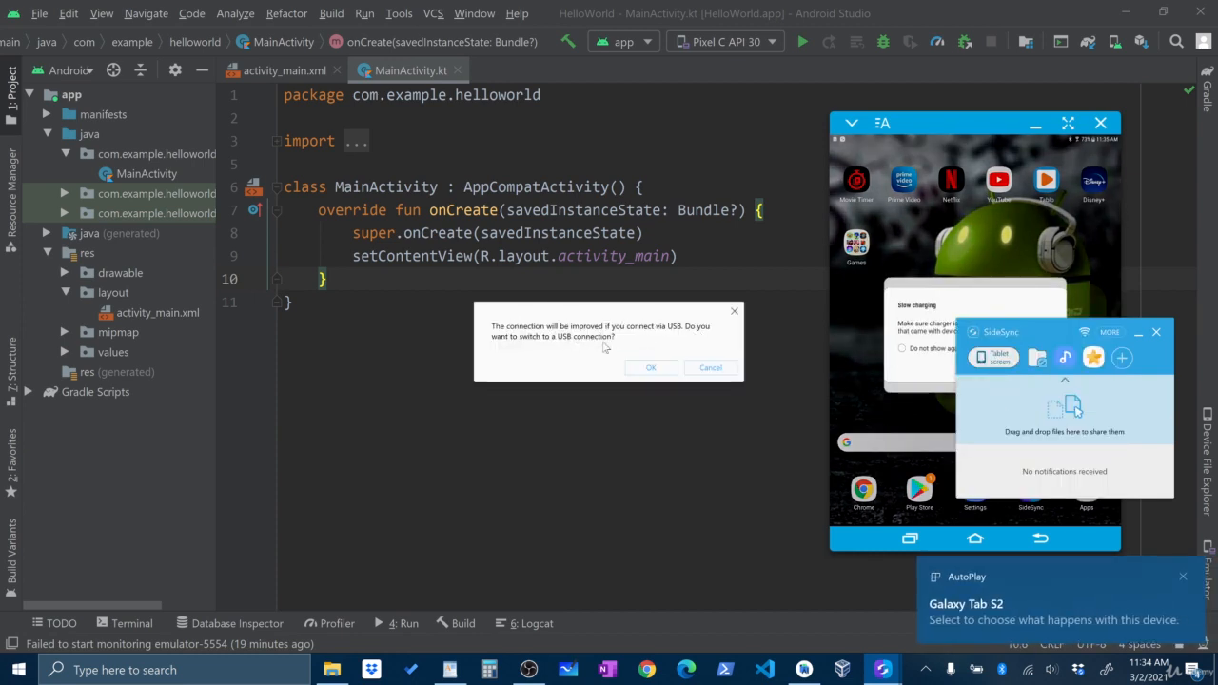
- Decline the switch to a USB connection, dismiss the slow charging notice and allow USB debugging on the tablet
left_click(716, 368)
left_click(1139, 333)
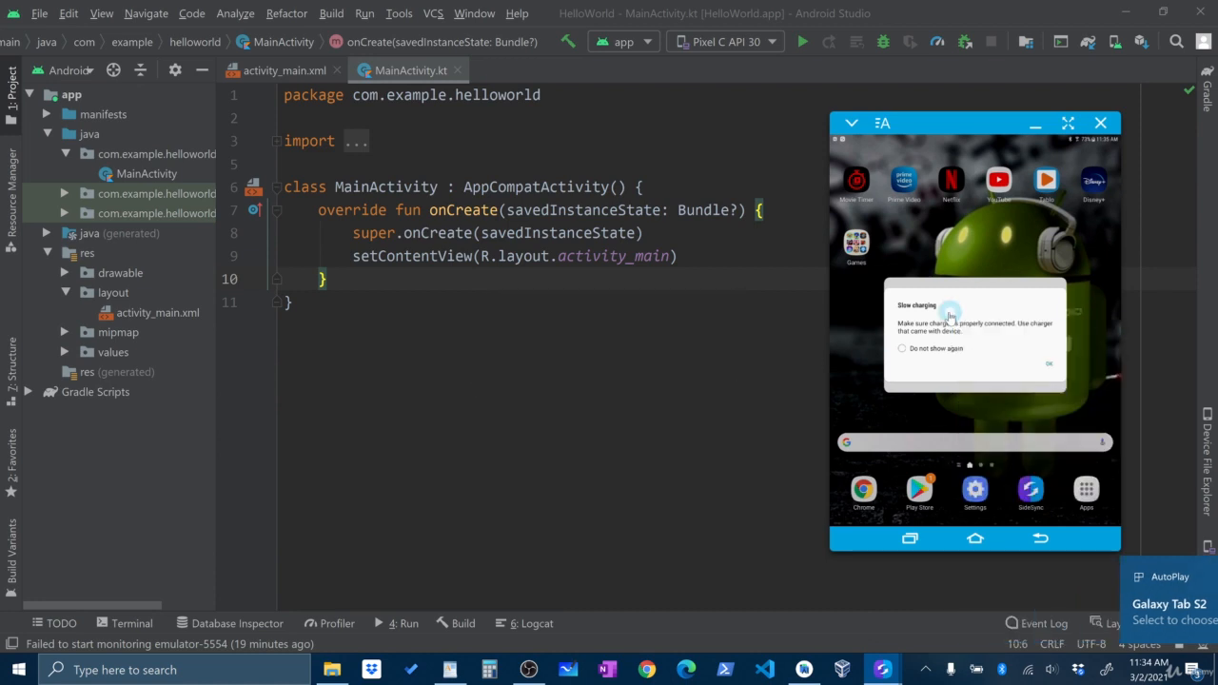
left_click(1030, 365)
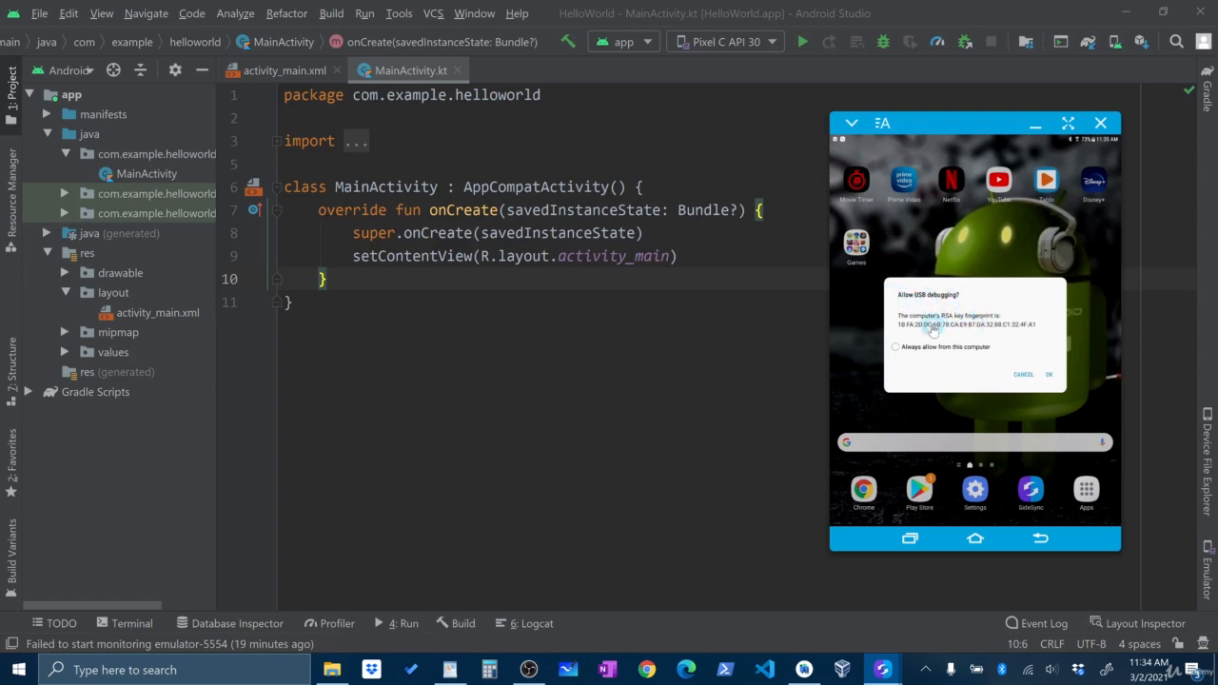
left_click(1049, 376)
left_click(1047, 377)
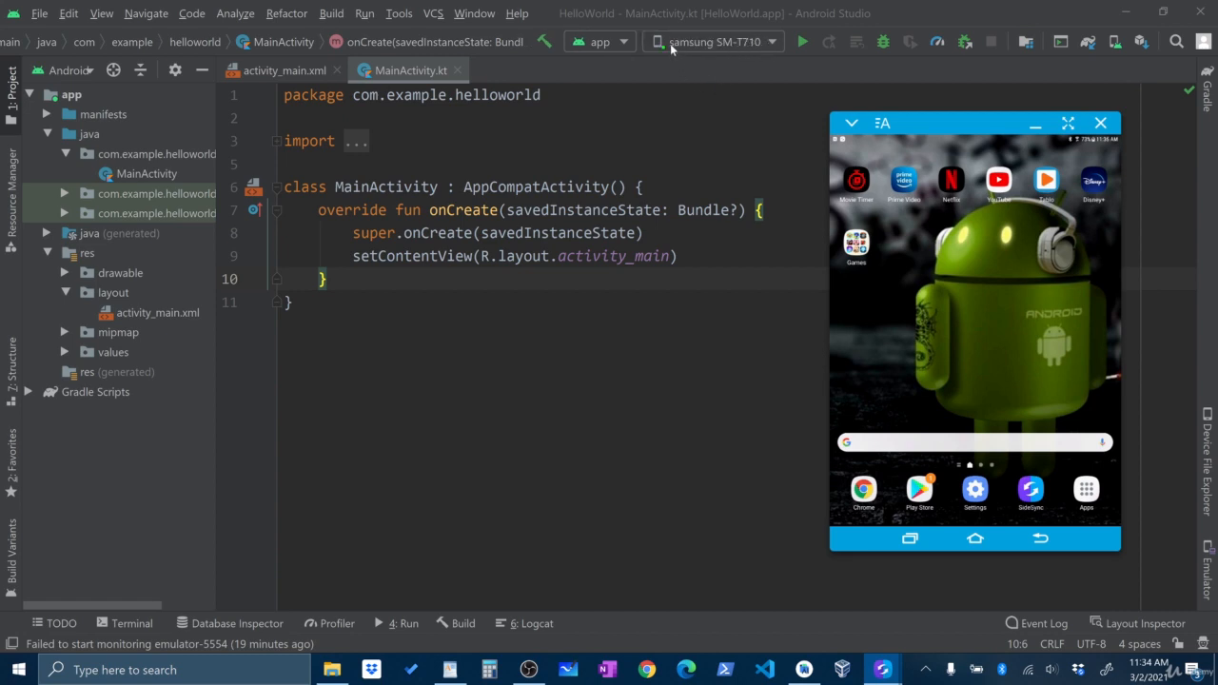
- View the Troubleshoot Device Connections guide in Android Studio and close it
left_click(770, 45)
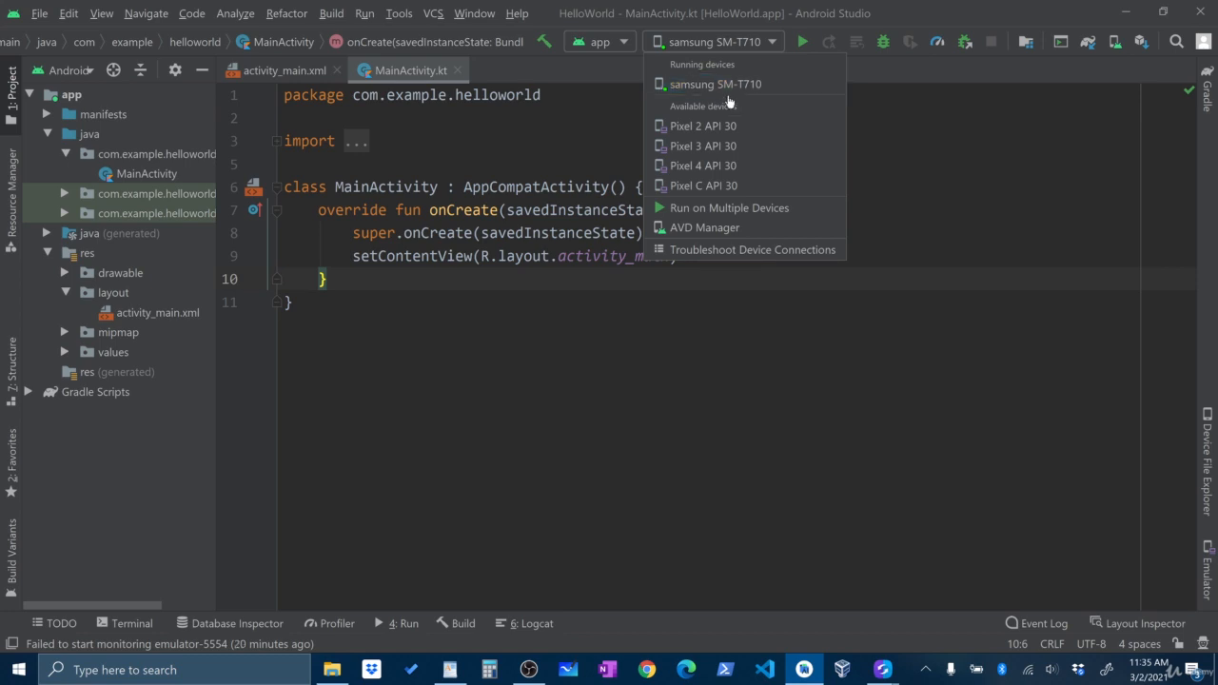
left_click(702, 257)
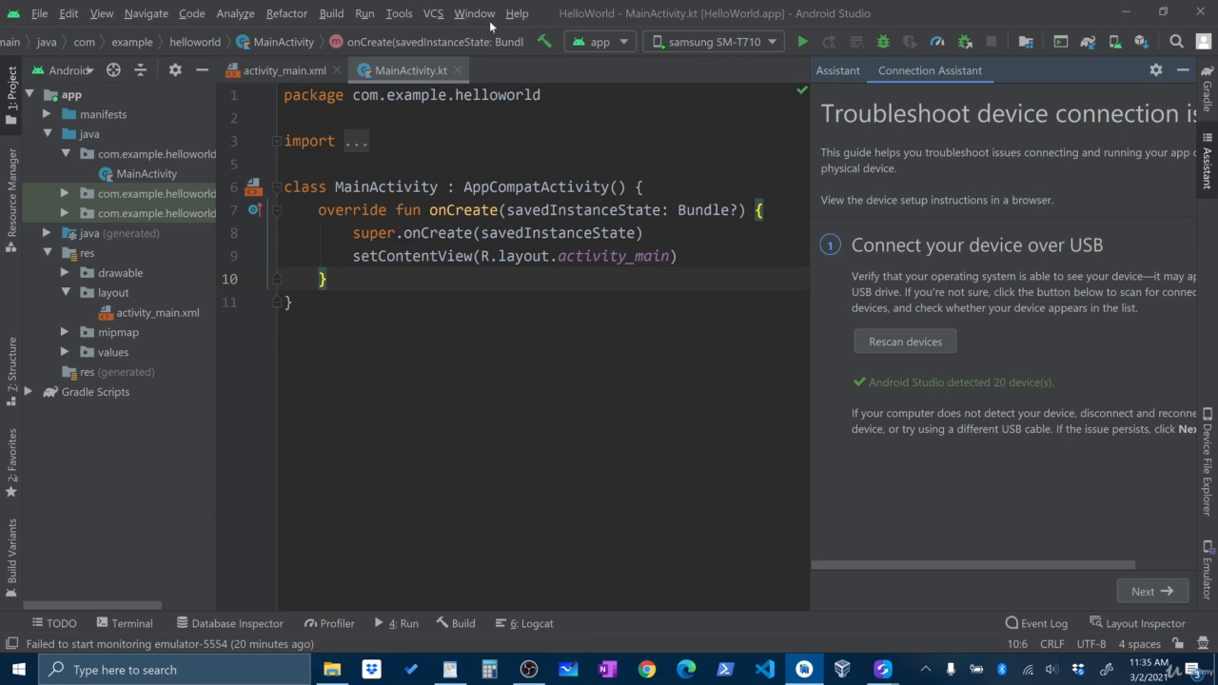
left_click(1182, 71)
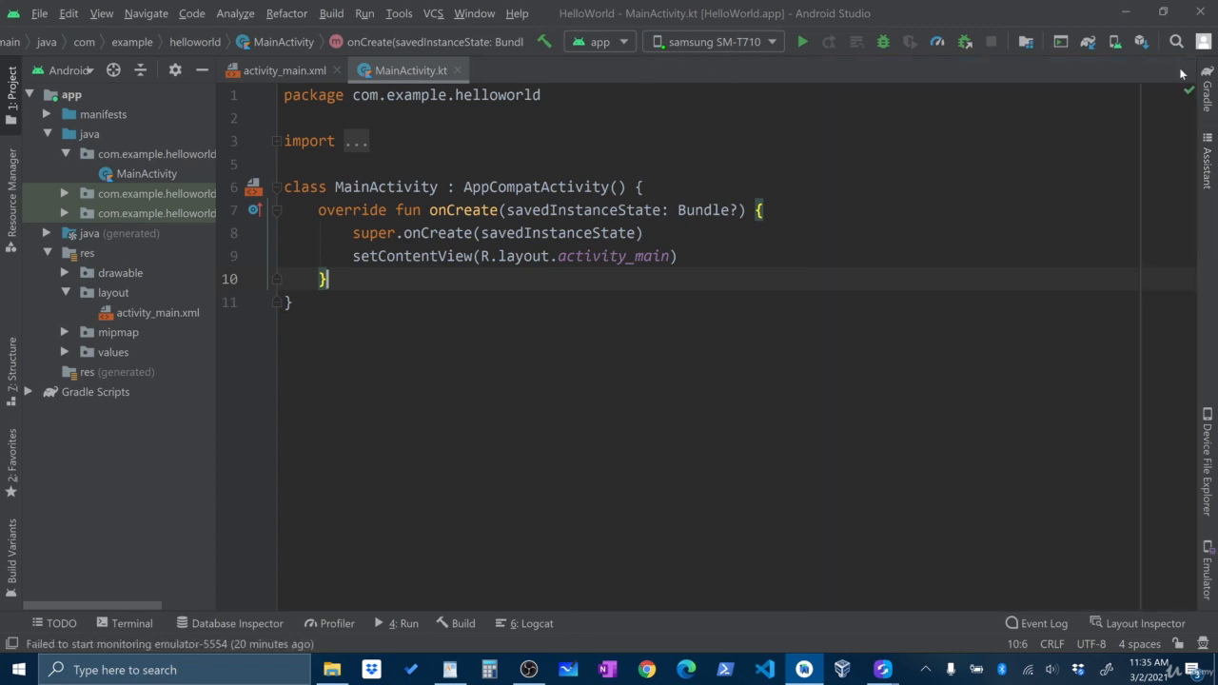
- Select samsung SM-T710 as the target device, run the app on it and show the mirrored tablet screen
left_click(773, 43)
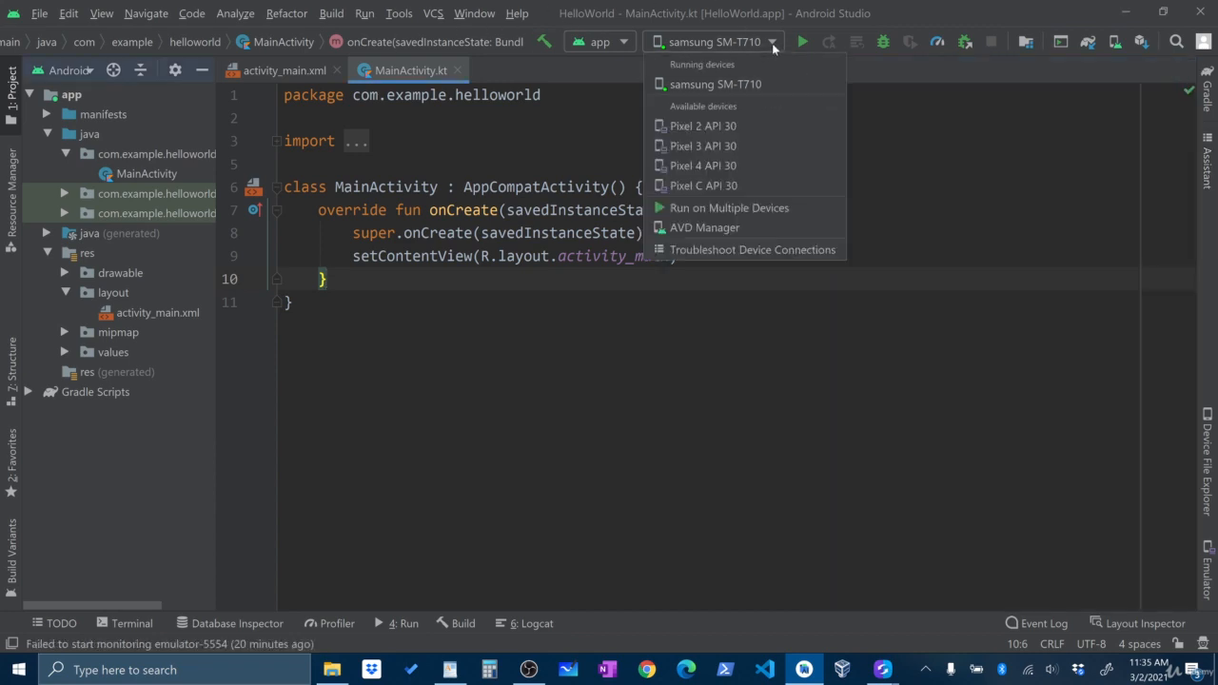
left_click(726, 86)
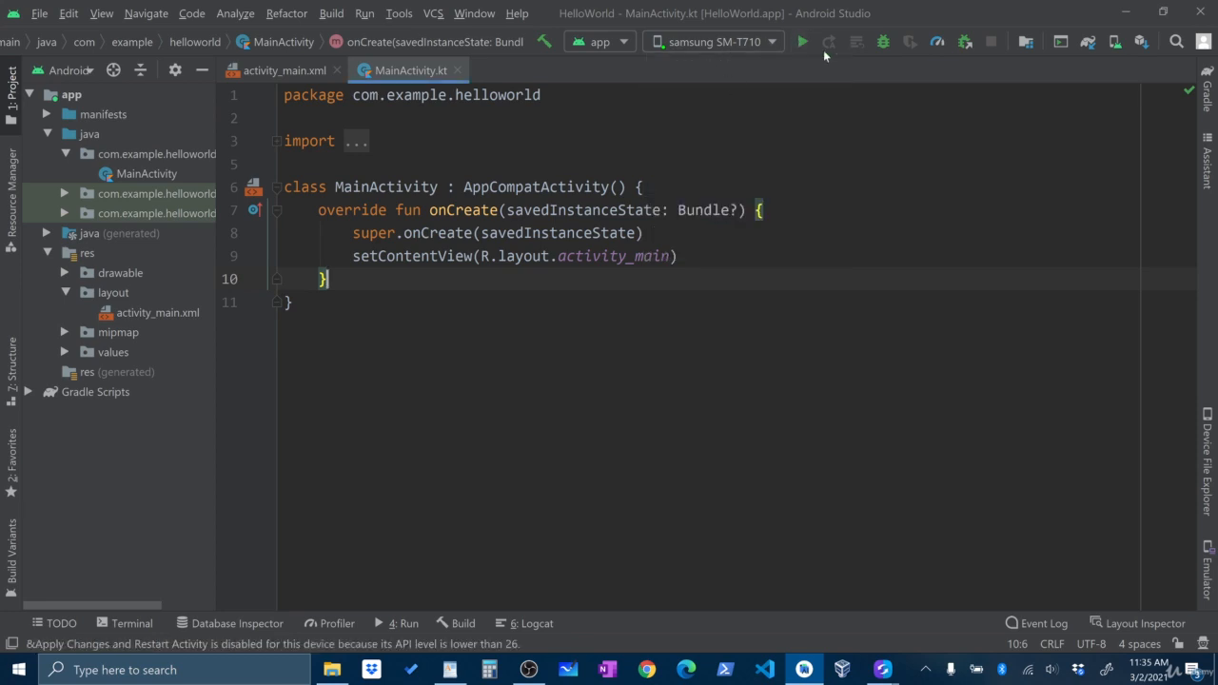
mouse_move(885, 666)
left_click(943, 599)
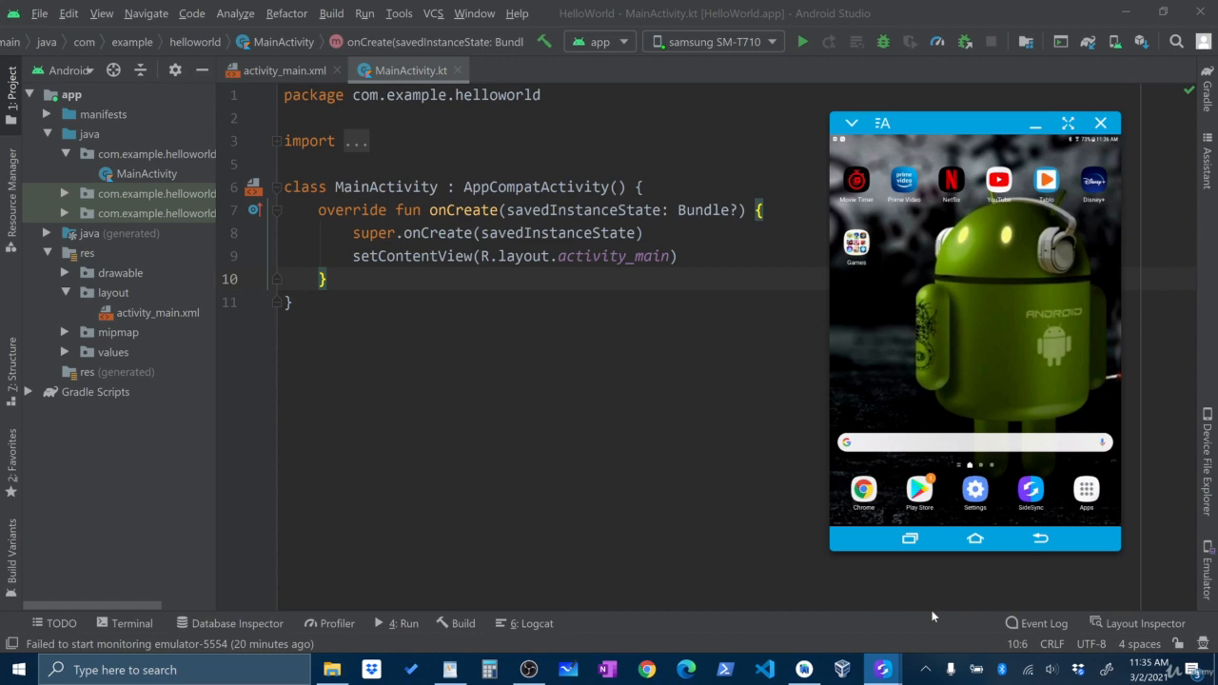
left_click(802, 43)
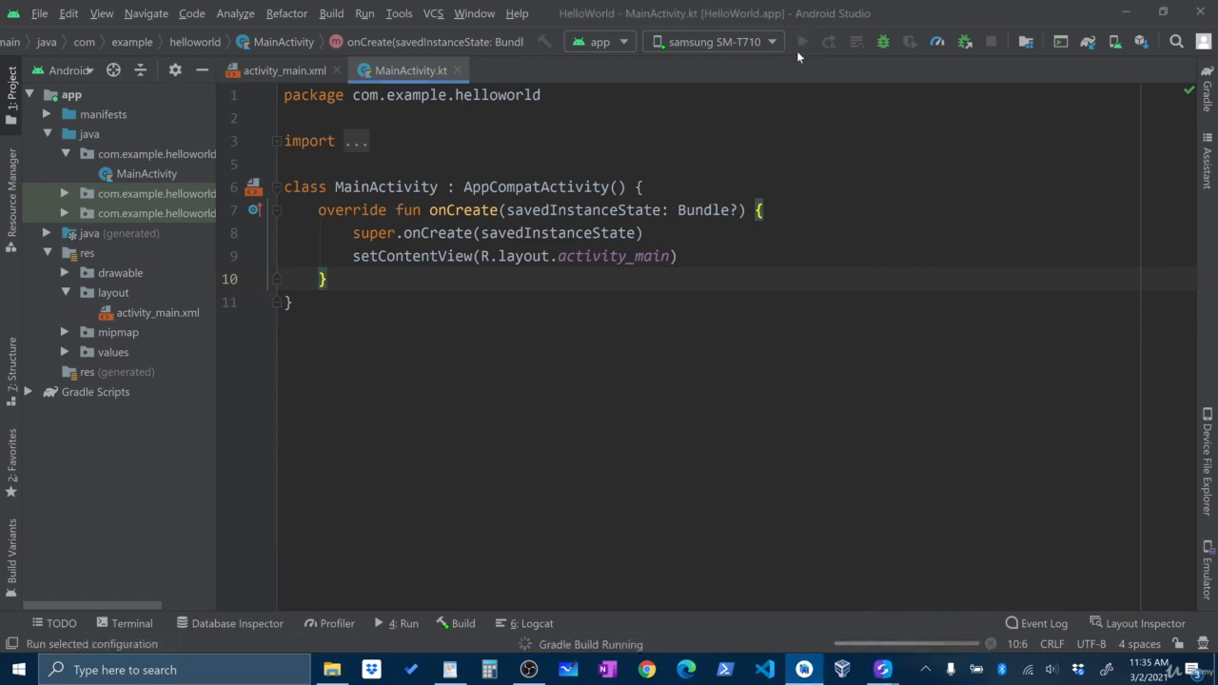
mouse_move(883, 668)
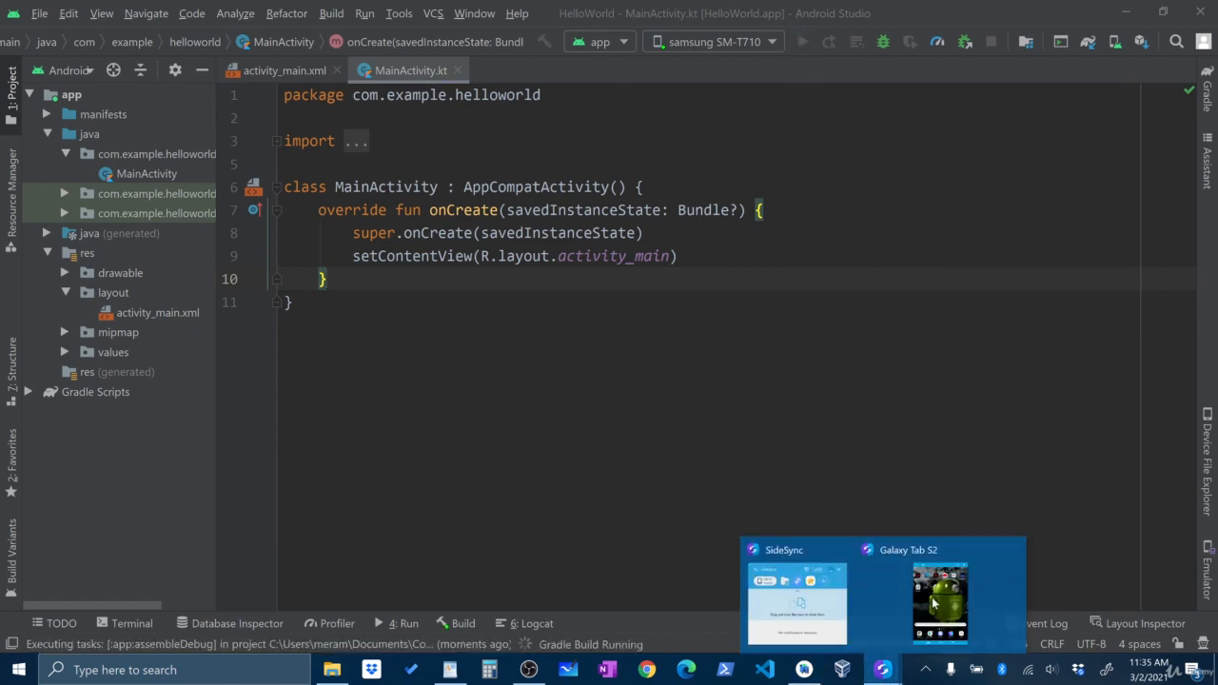
left_click(925, 630)
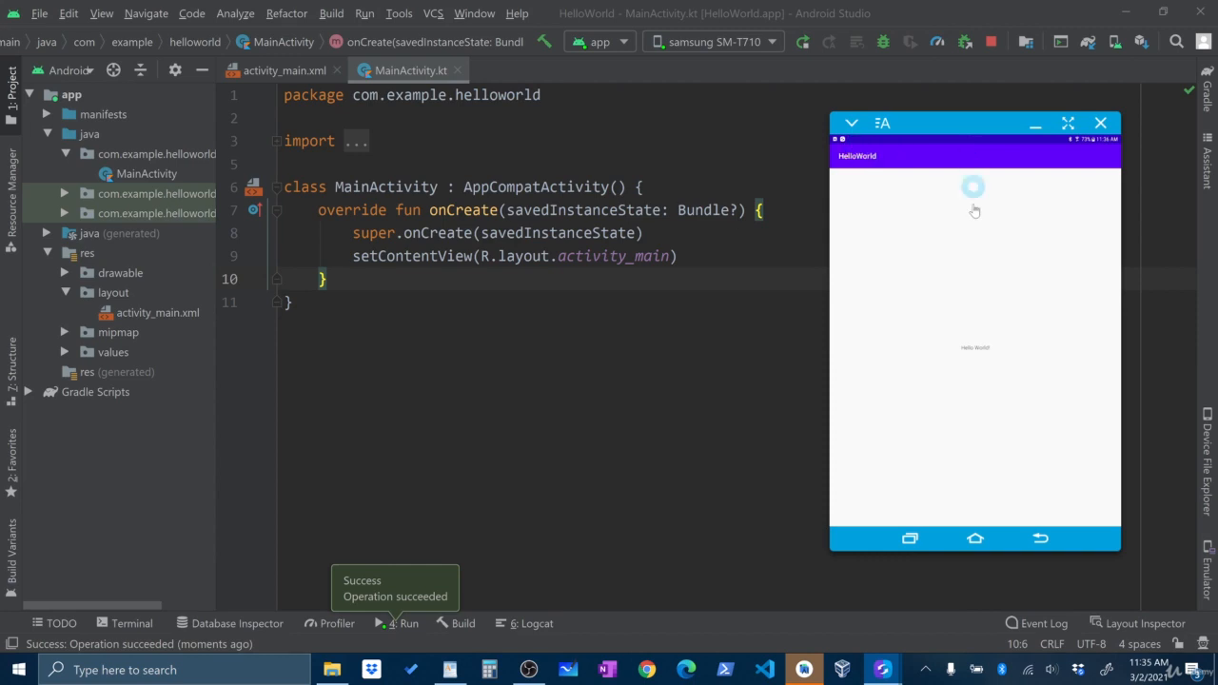
- Return to the tablet's home screen and launch the installed HelloWorld app from its app list
left_click(976, 540)
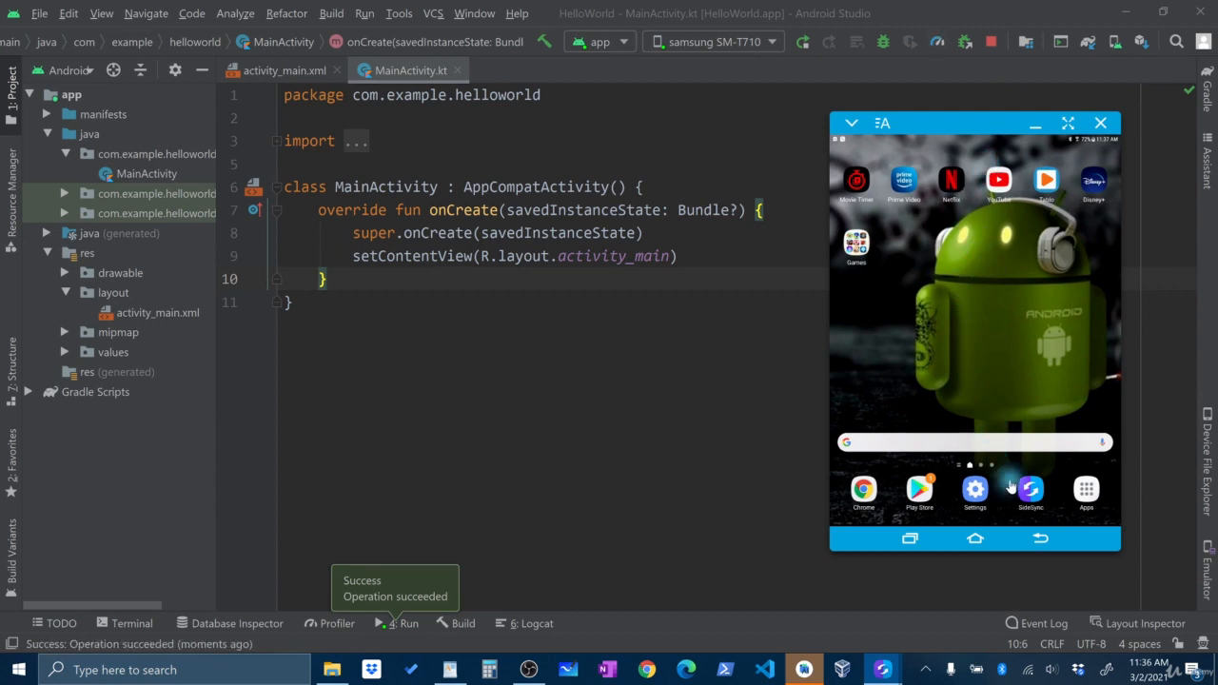
left_click_drag(1010, 479, 1107, 479)
left_click(1105, 481)
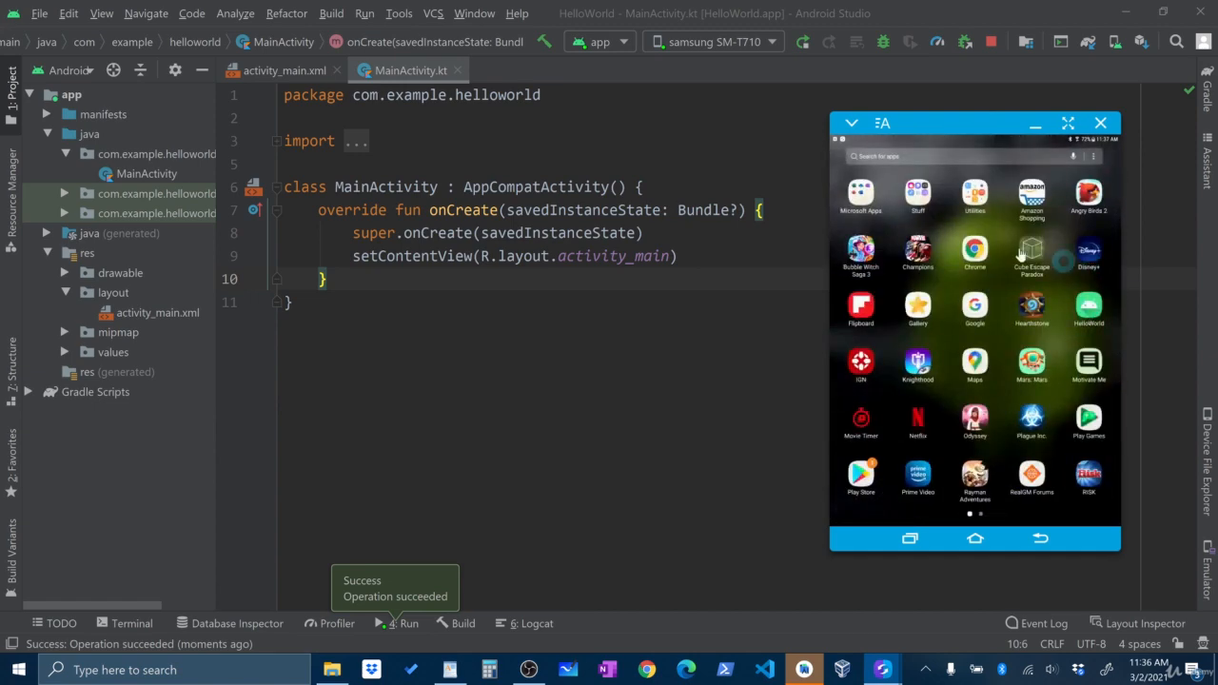
left_click(1091, 309)
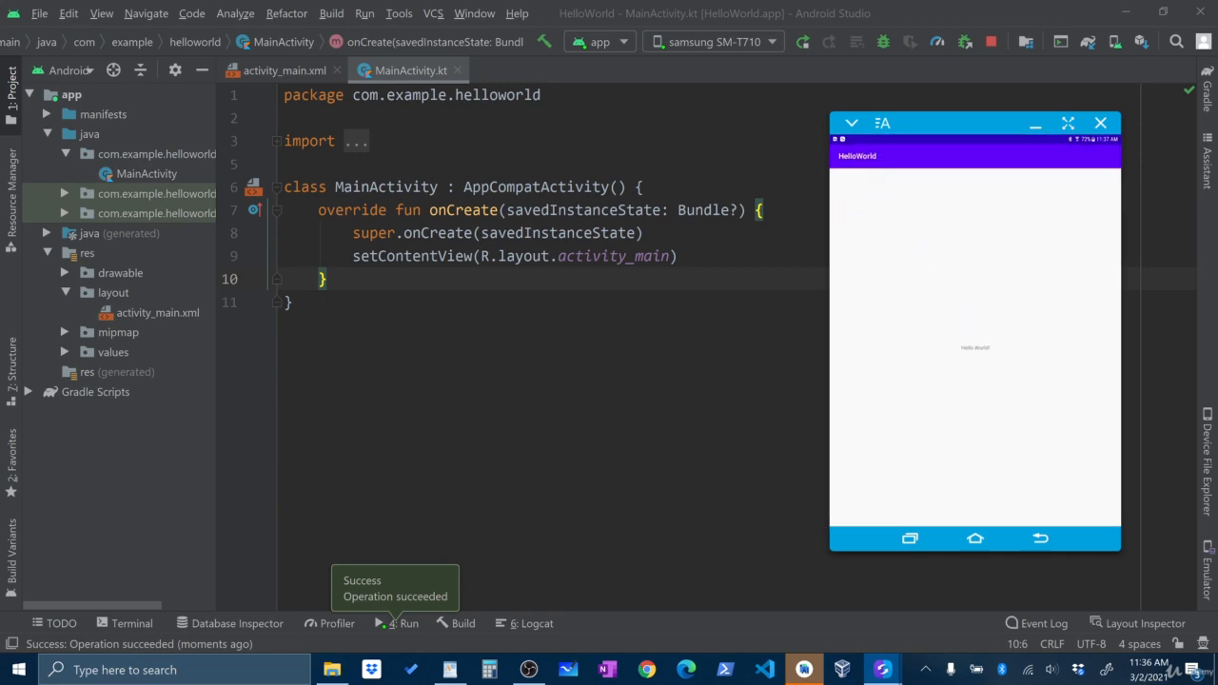
mouse_move(934, 124)
left_mouse_down()
mouse_move(955, 119)
mouse_move(934, 137)
left_mouse_up()
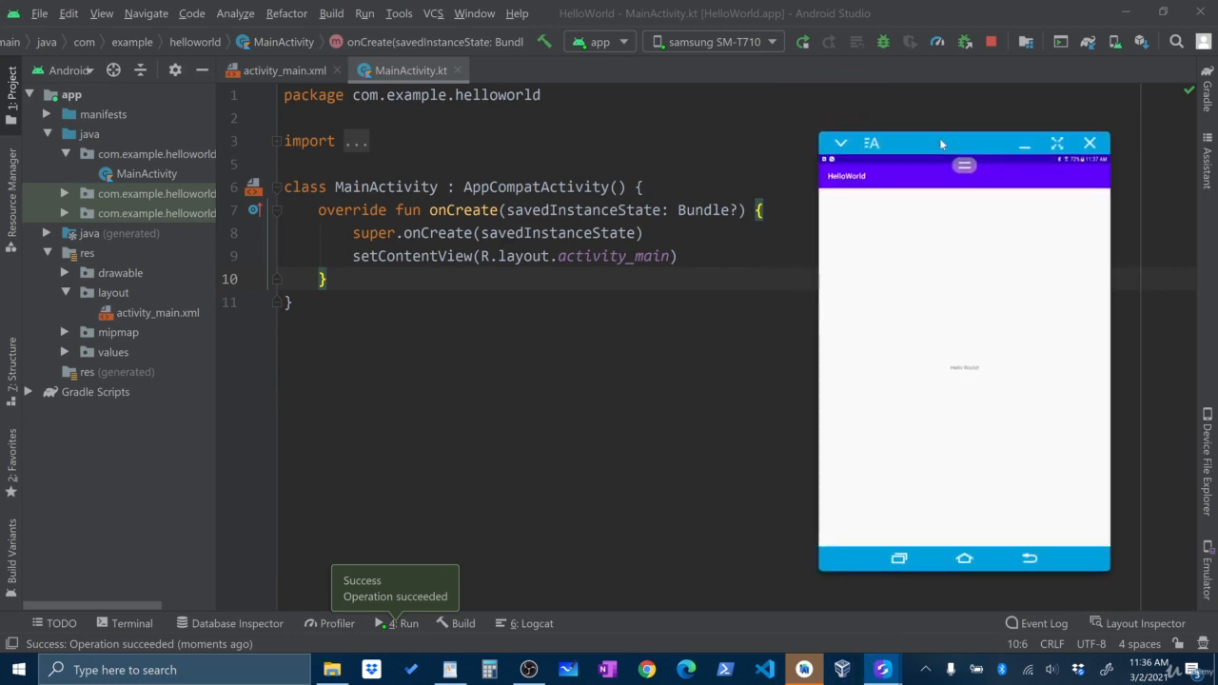